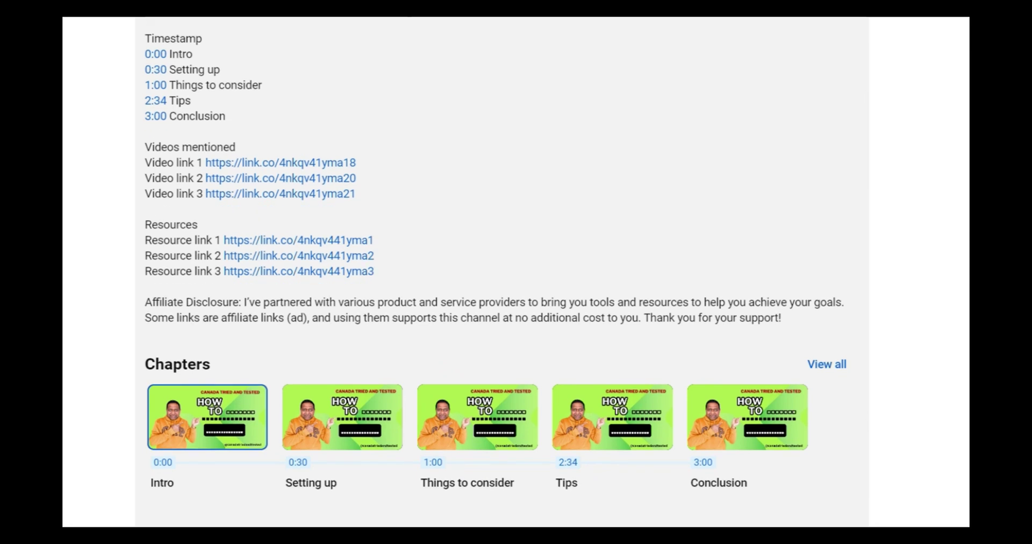
scroll(501, 272, down, 5)
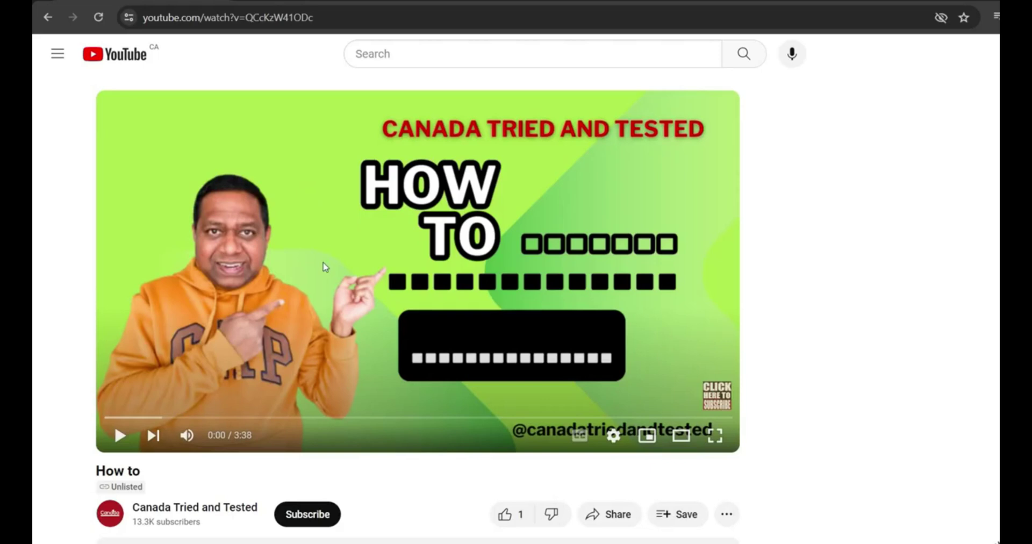
scroll(326, 267, down, 2)
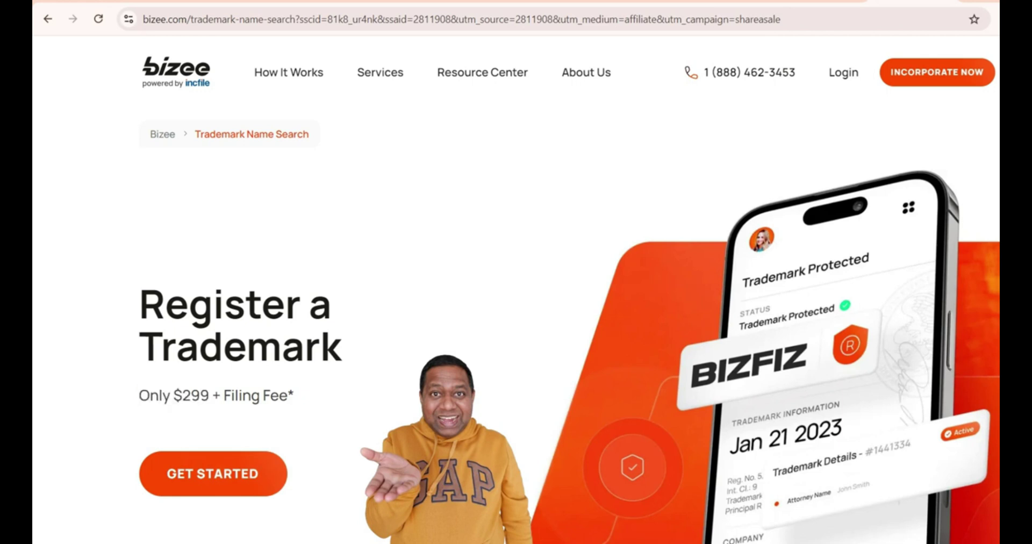
Start the trademark registration order and fill in the contact's first name, last name, email and mobile phone
click(213, 474)
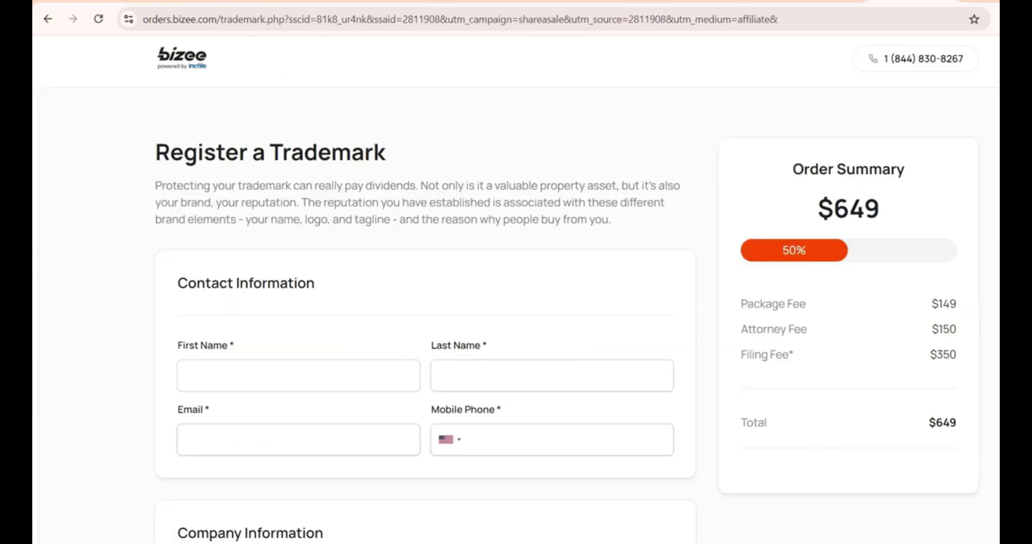
click(185, 376)
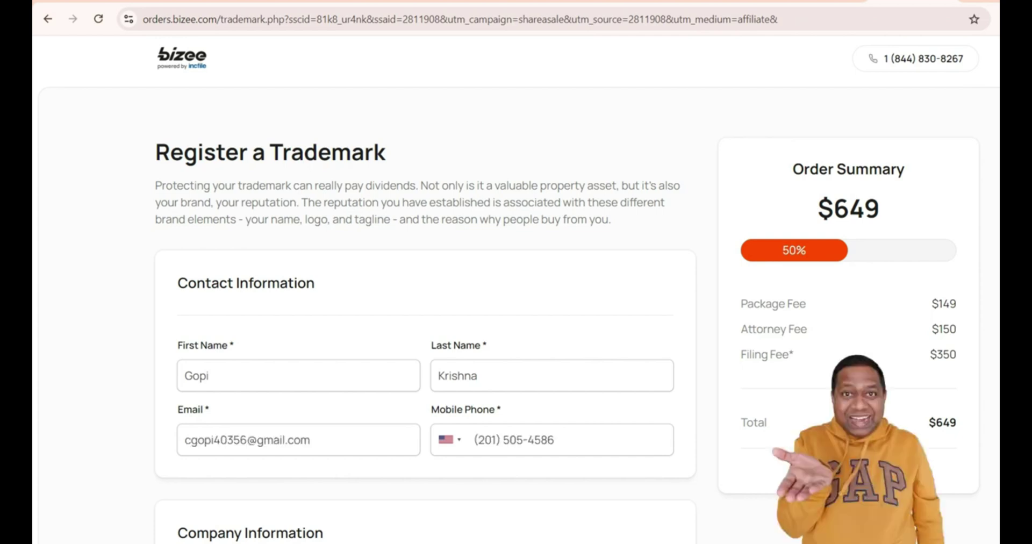
Set the company's entity type to LLC and its state of formation to Wyoming
scroll(516, 323, down, 9)
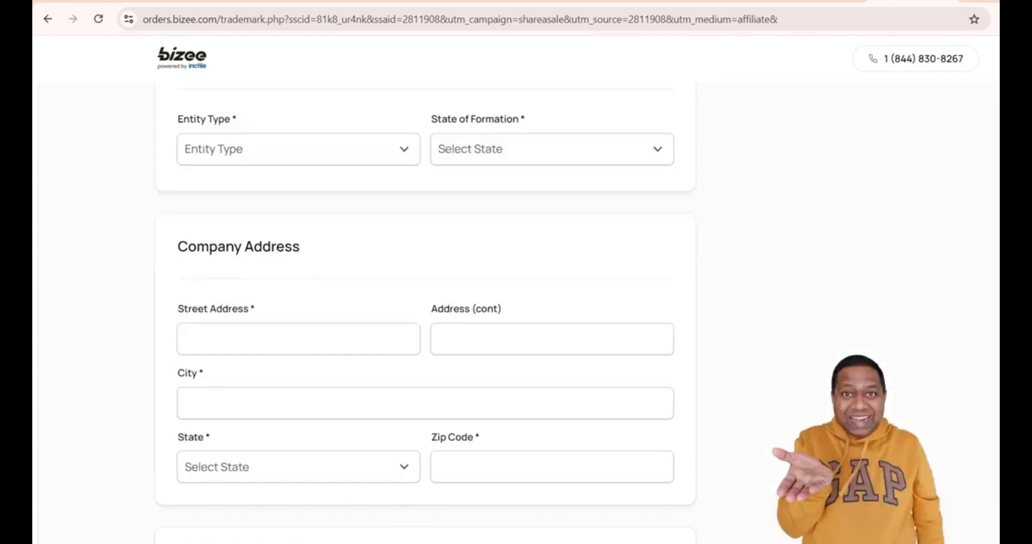
click(298, 149)
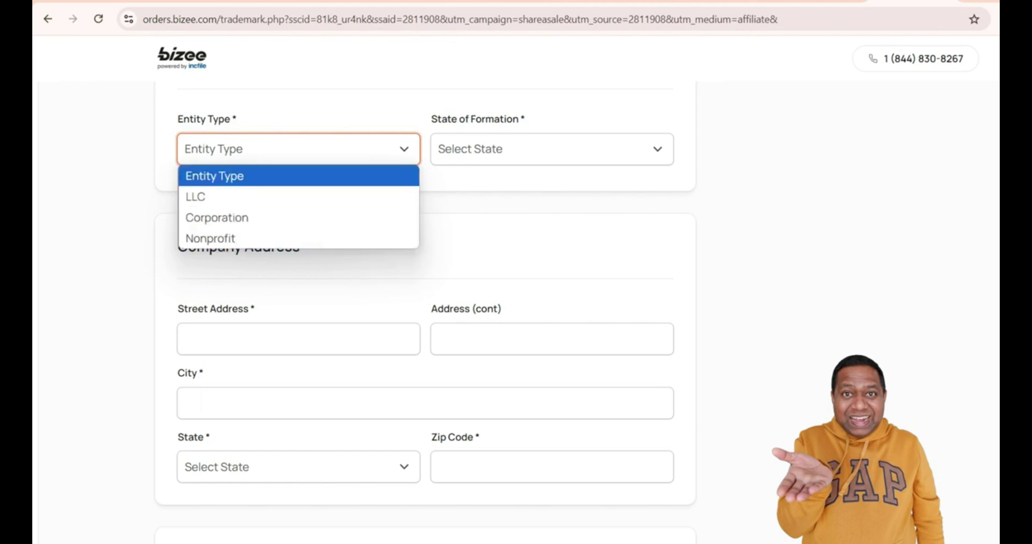
click(298, 197)
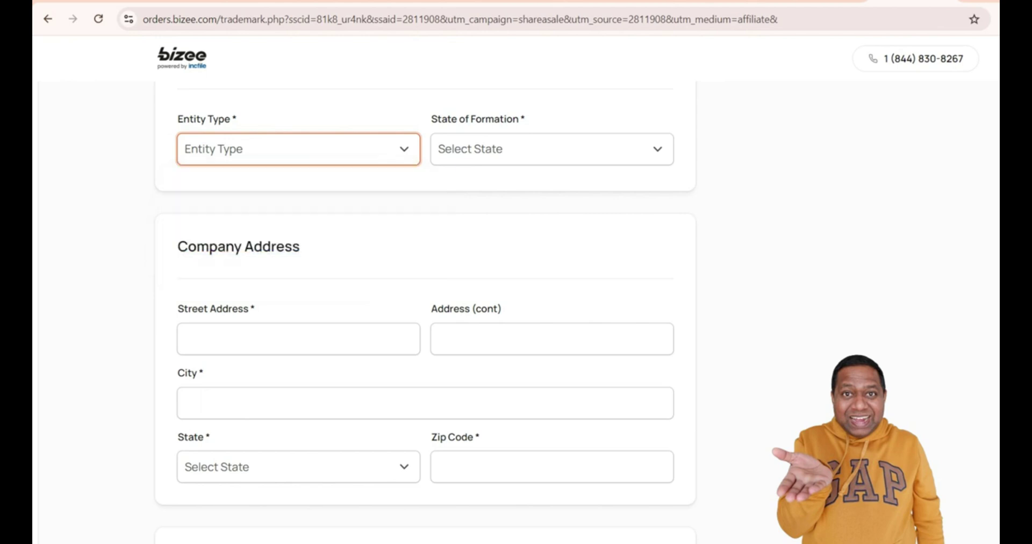
click(552, 149)
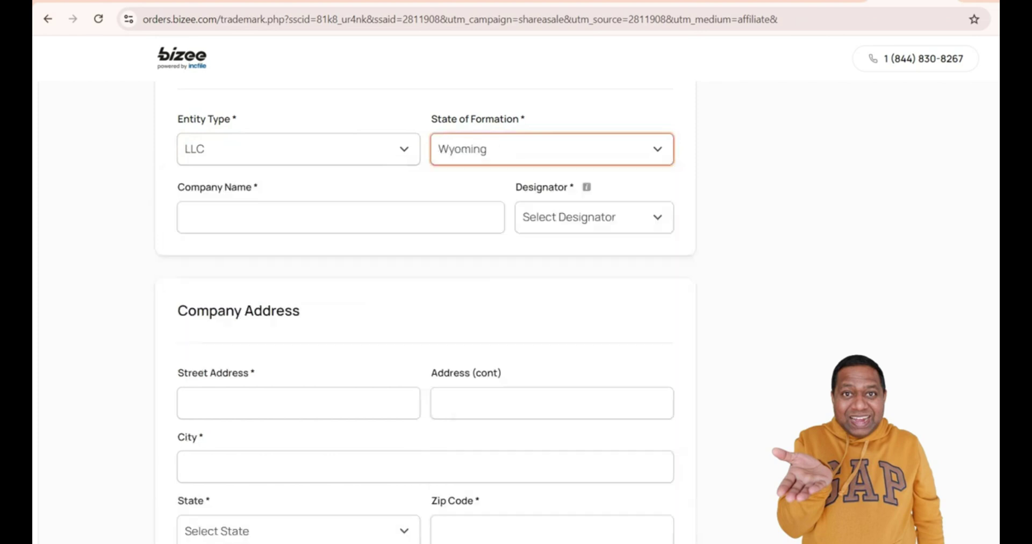
Enter CIPHERFORTI CONSULTING as the company name and choose LLC as its designator
scroll(425, 312, up, 1)
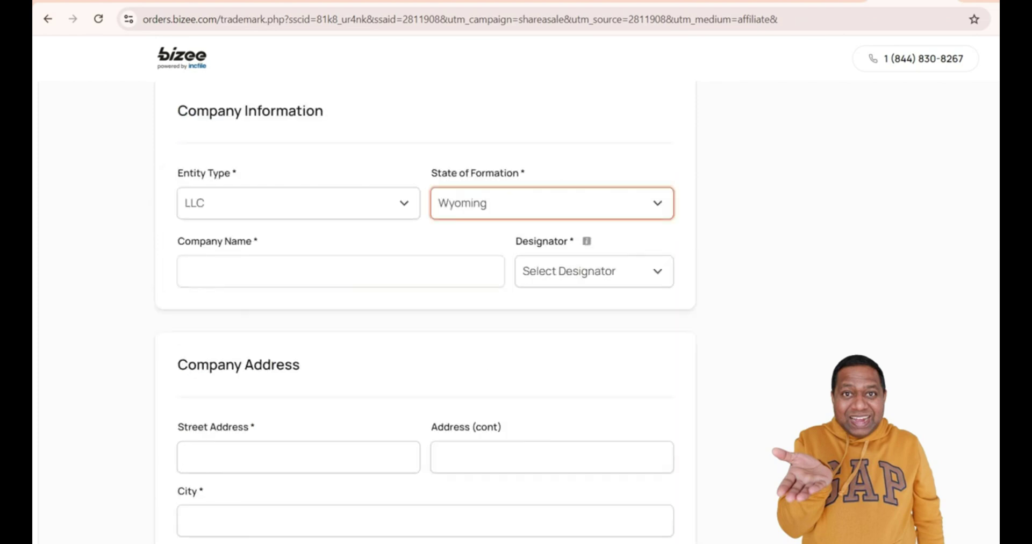
click(595, 271)
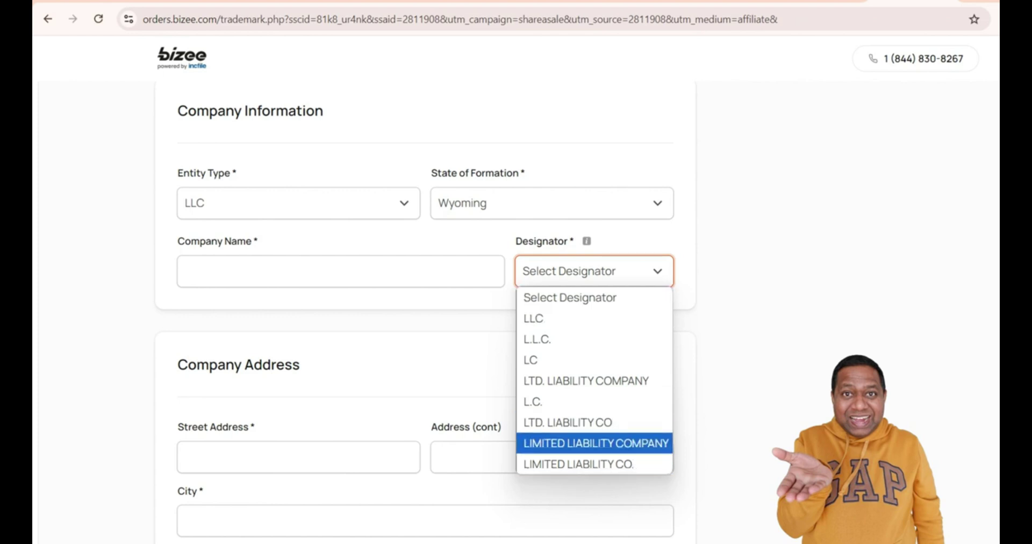
click(340, 272)
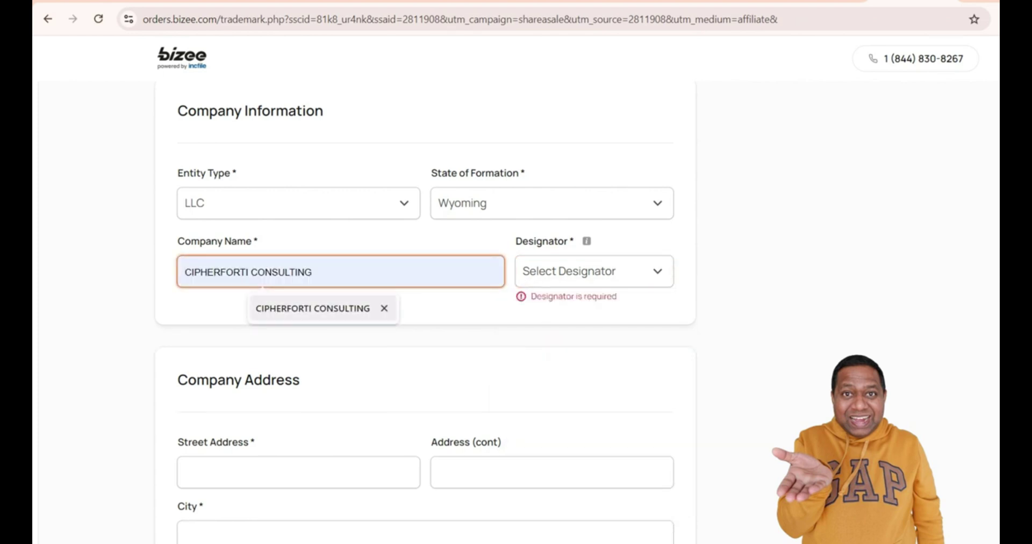
click(312, 308)
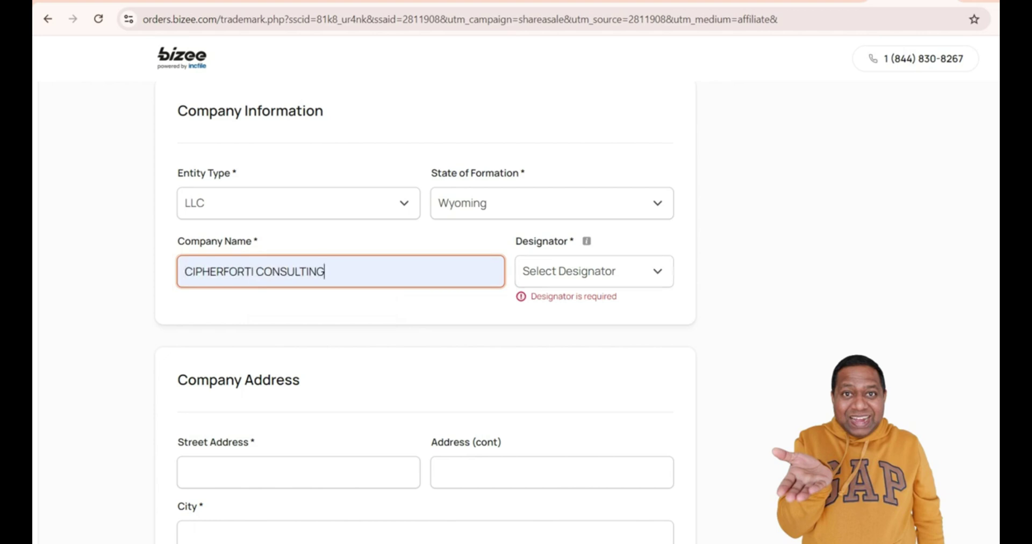
click(594, 272)
click(559, 318)
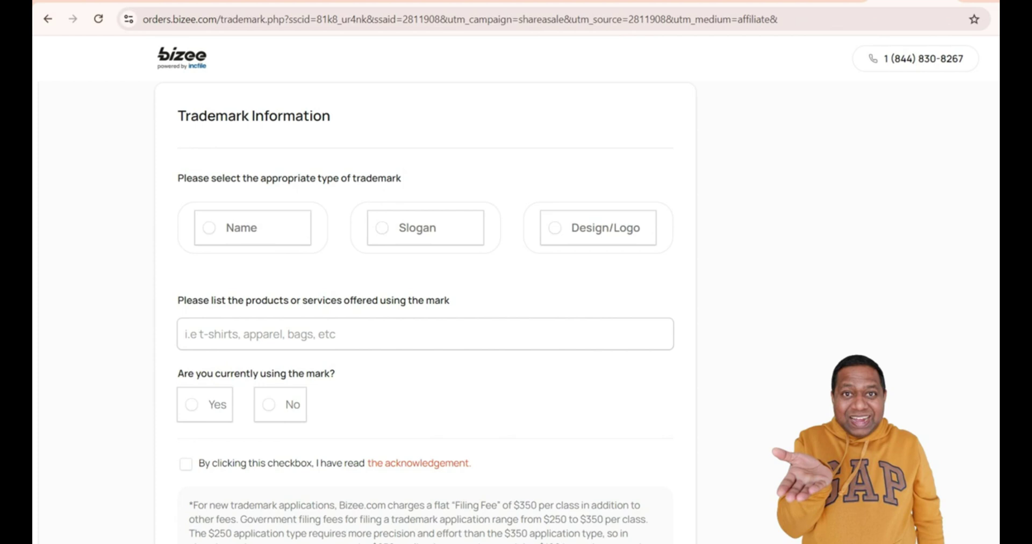
Choose Name as the trademark type and enter CIPHERFORTI CONSULTING as the exact name for the application
click(209, 228)
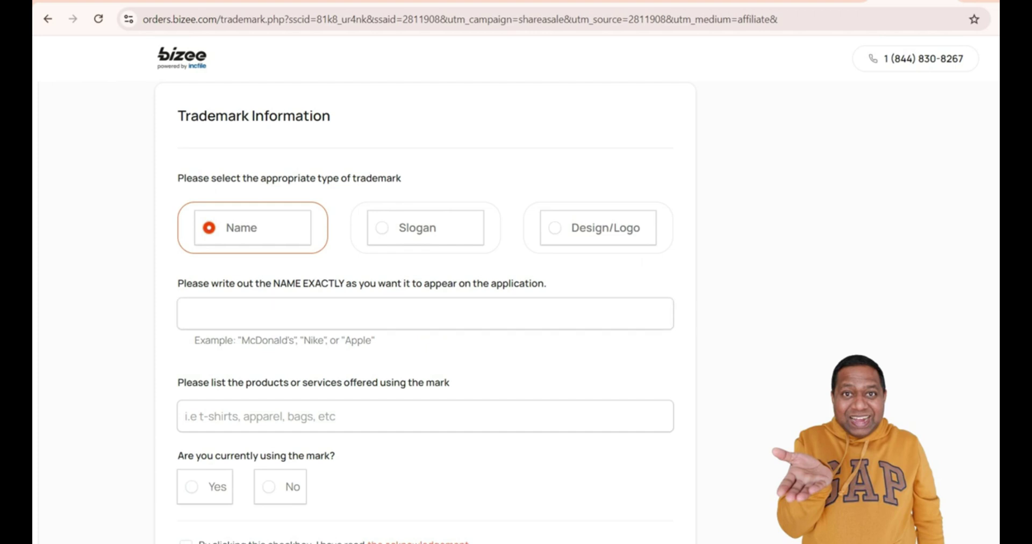
click(237, 314)
text(CIPHERFORTI CONSULTING)
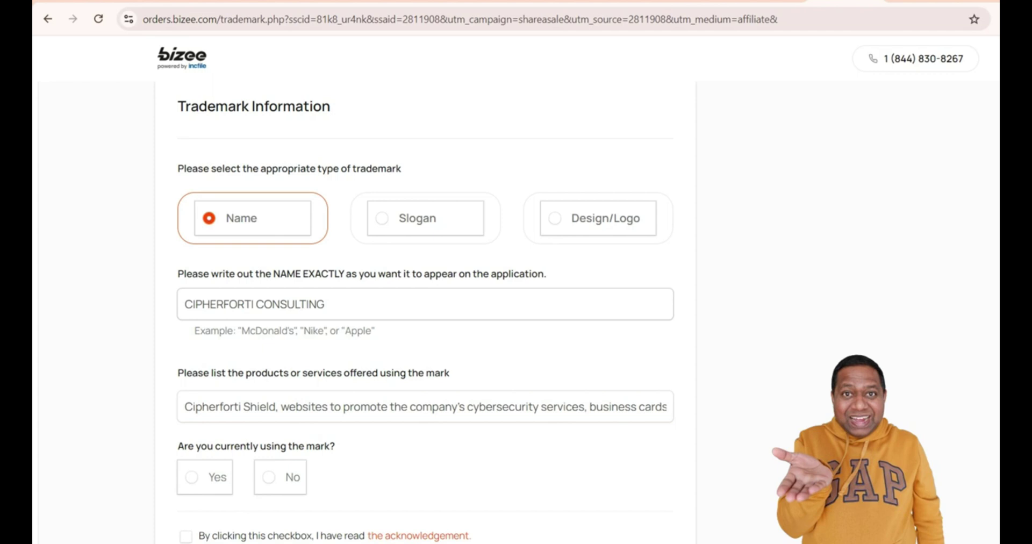
Review the full text listing the products or services offered using the mark, through to its end
click(566, 406)
key(Right)
key(Right)
key(Right)
key(Right)
key(Right)
key(Right)
key(Right)
key(Right)
key(Right)
key(Right)
key(Right)
key(Right)
key(Right)
key(Right)
key(Right)
key(Right)
key(Right)
key(Right)
key(Right)
key(Right)
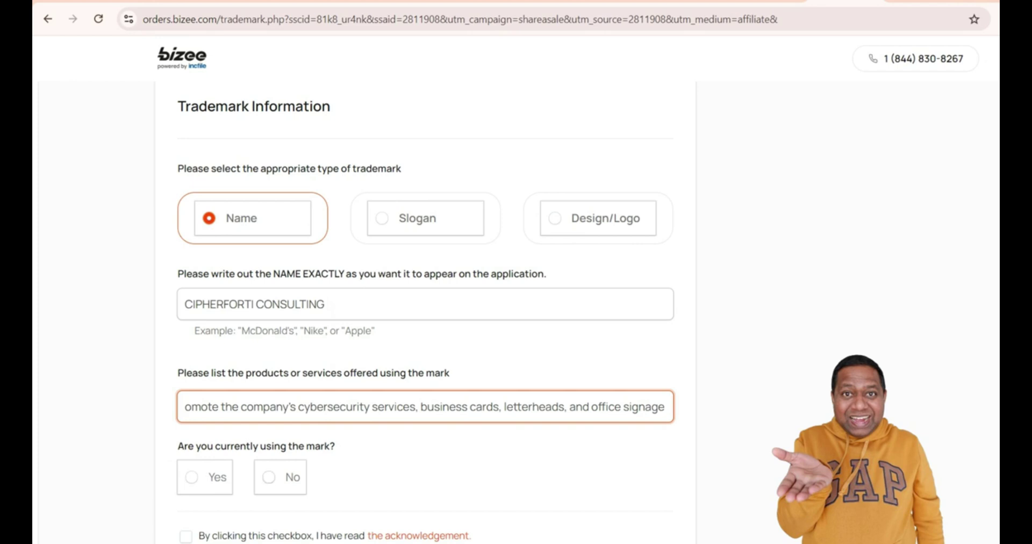
Answer No to currently using the mark, accept the acknowledgement and proceed to the billing page
click(269, 477)
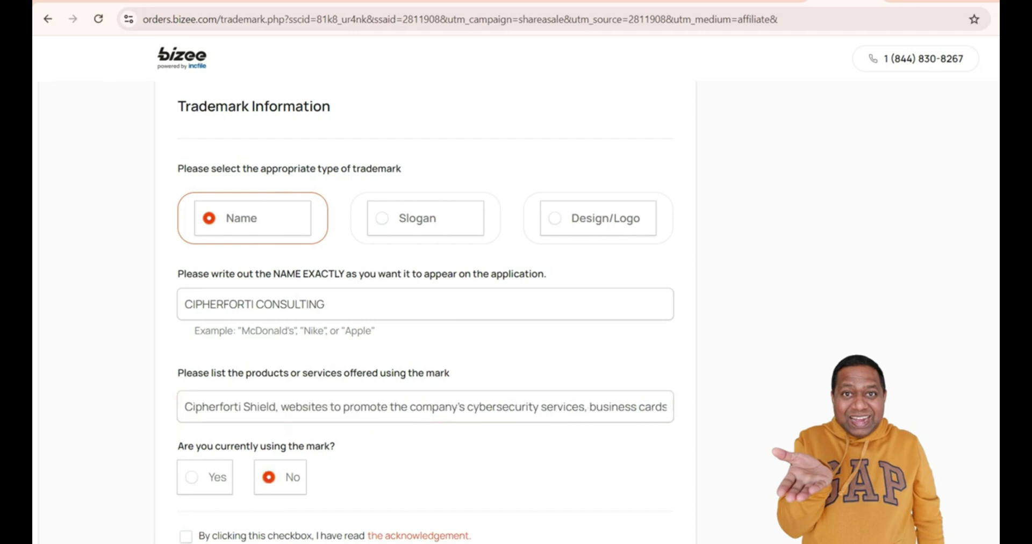
click(185, 536)
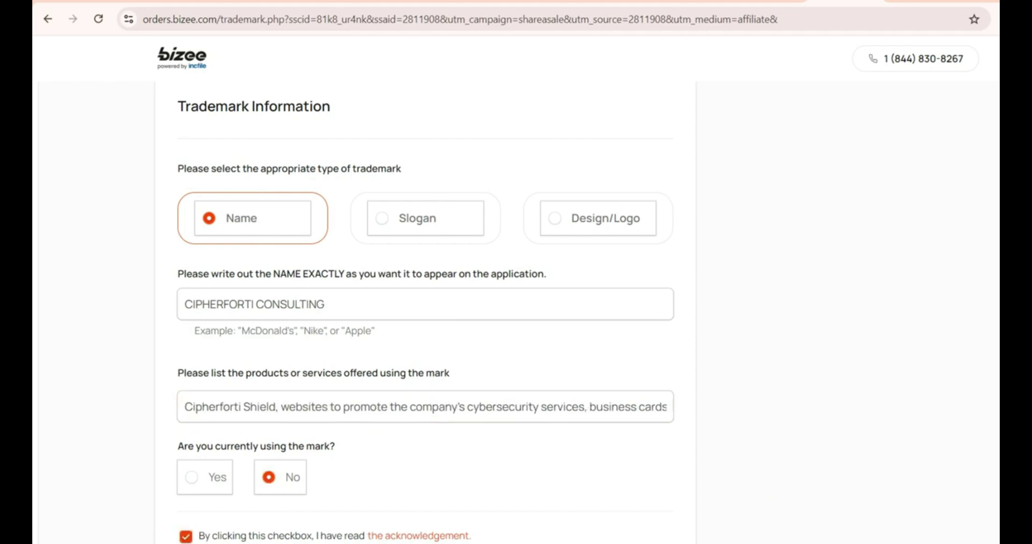
scroll(425, 312, down, 5)
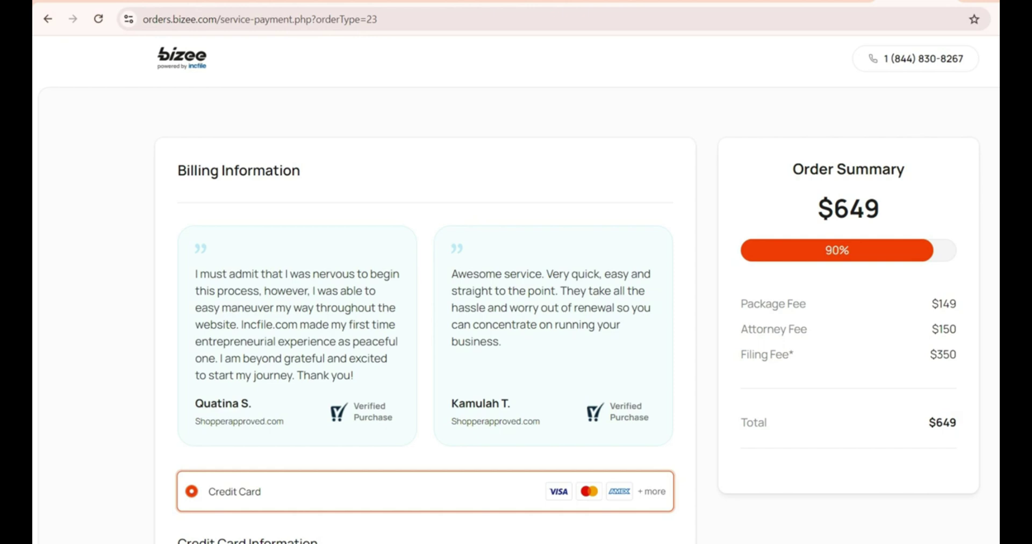
Review the order total, the credit card and billing address fields, and the final payment terms
double_click(946, 423)
click(947, 424)
scroll(425, 323, down, 8)
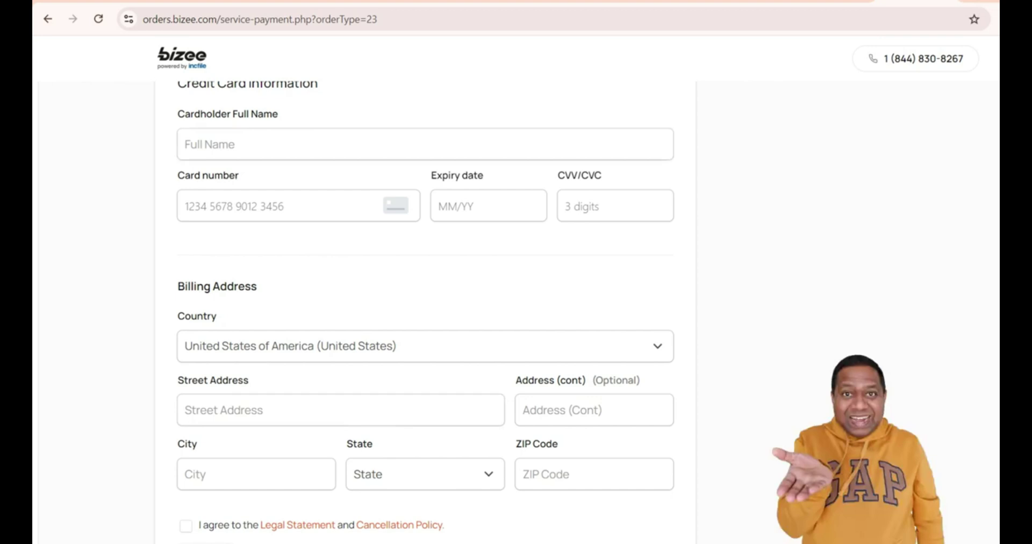
scroll(425, 322, down, 2)
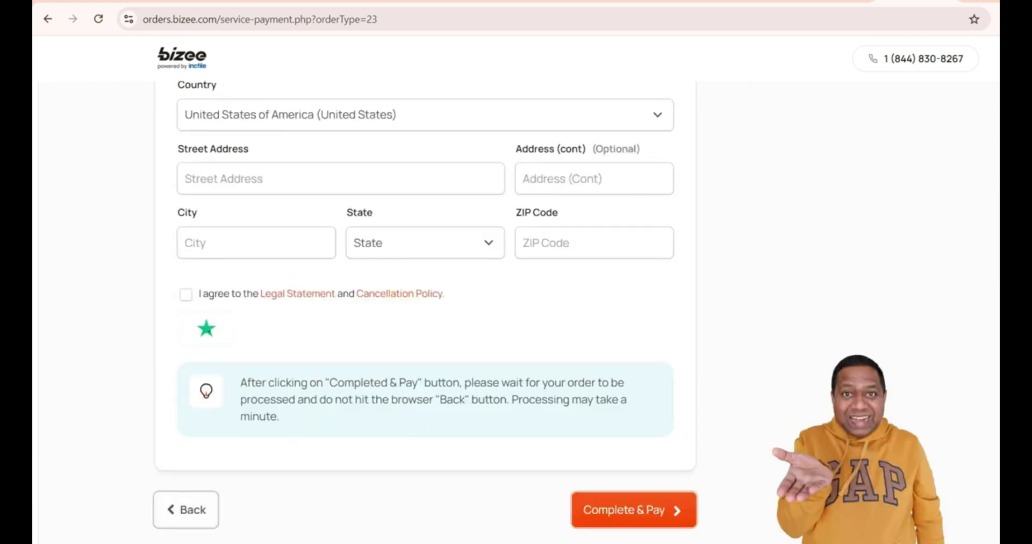